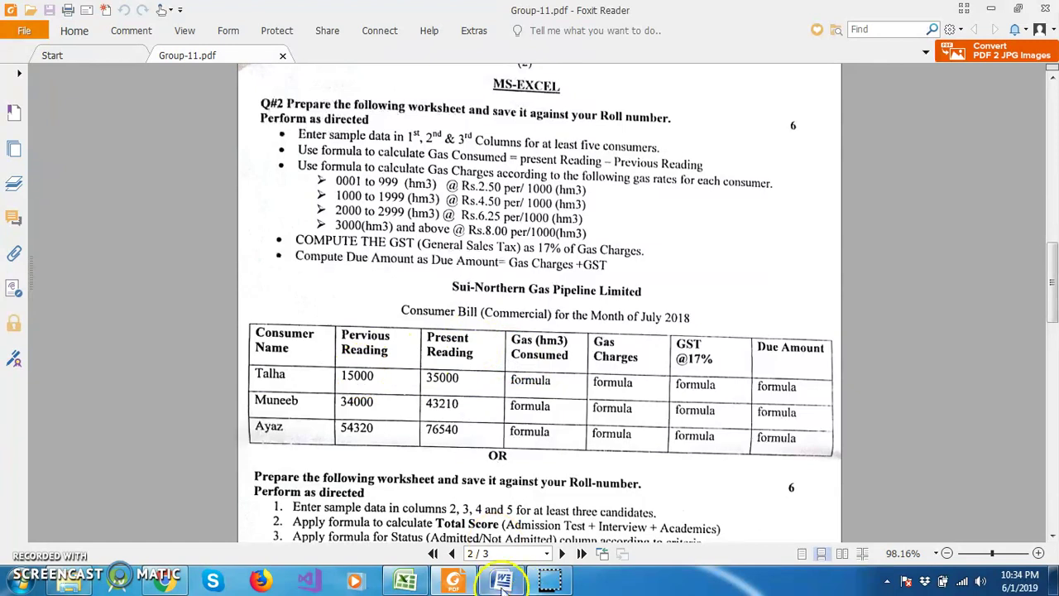
- After reading the Group-11.pdf gas bill task, switch to the Book1 Excel workbook
click(423, 581)
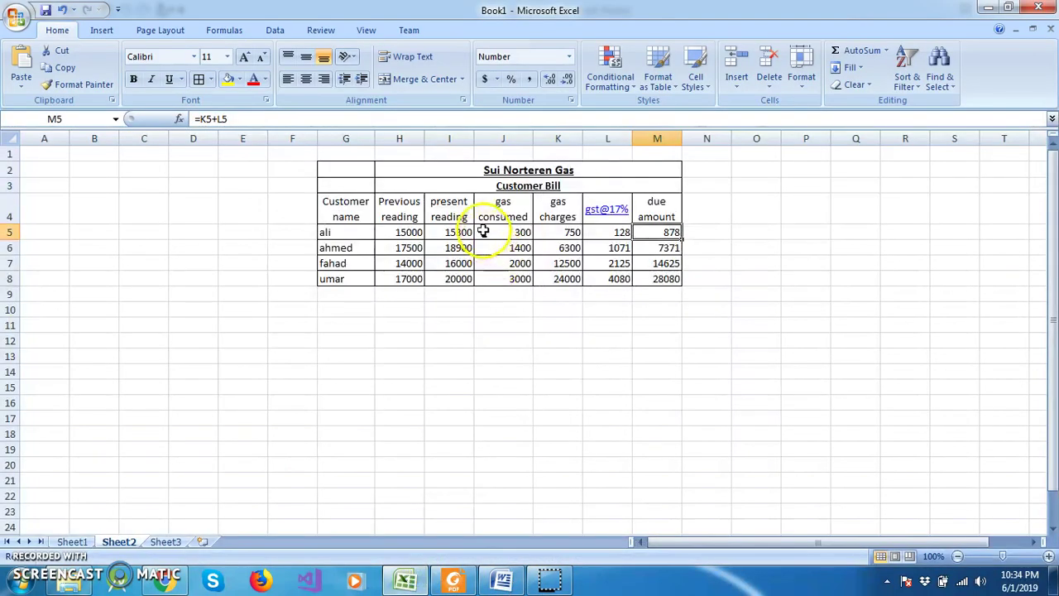
- Check the gas consumed formulas in J5–J8 against ali's present and previous readings
click(513, 236)
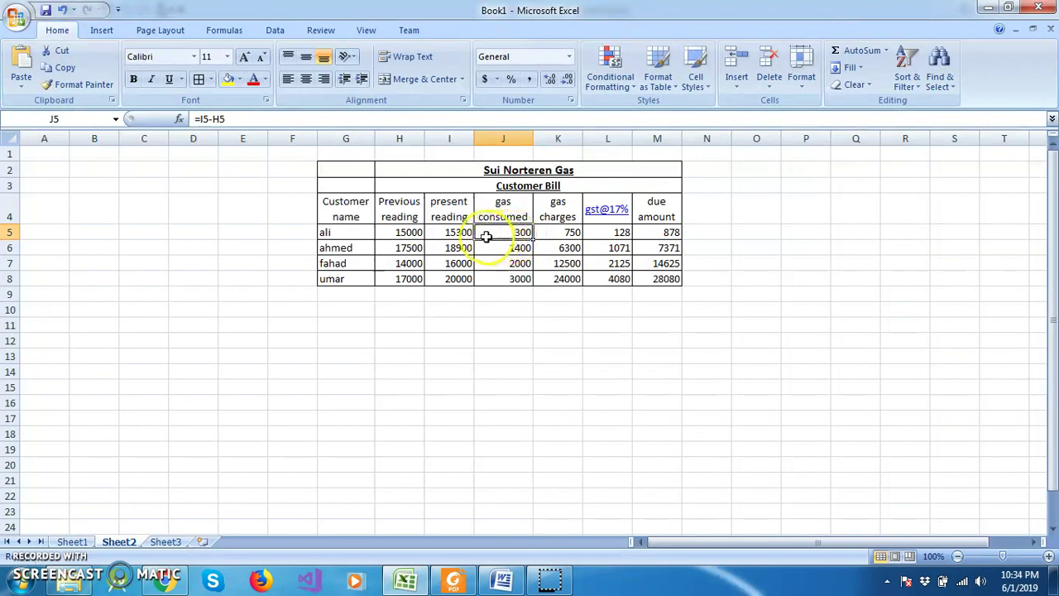
click(438, 234)
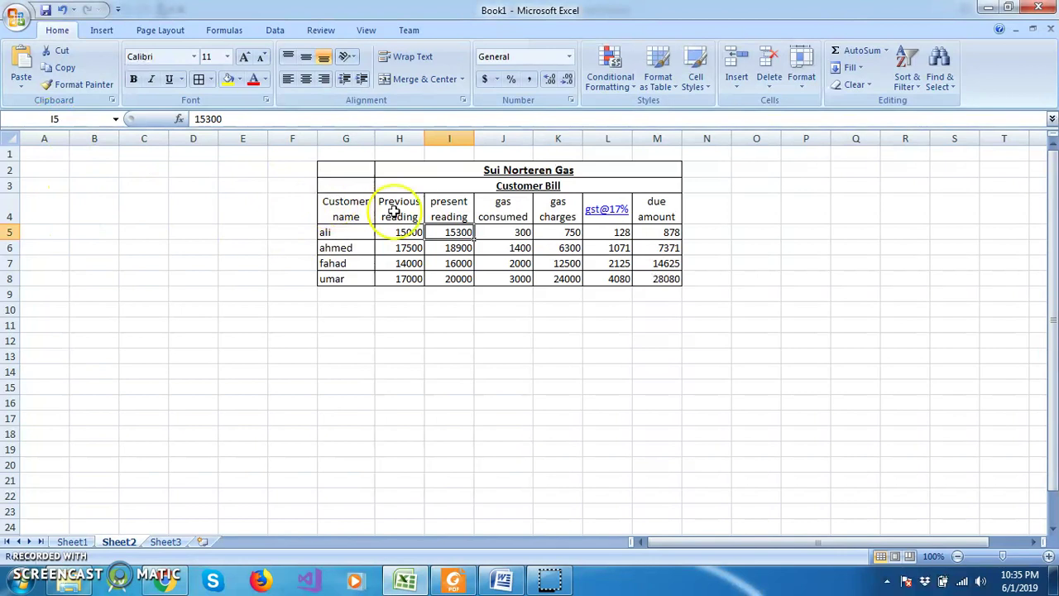
click(408, 233)
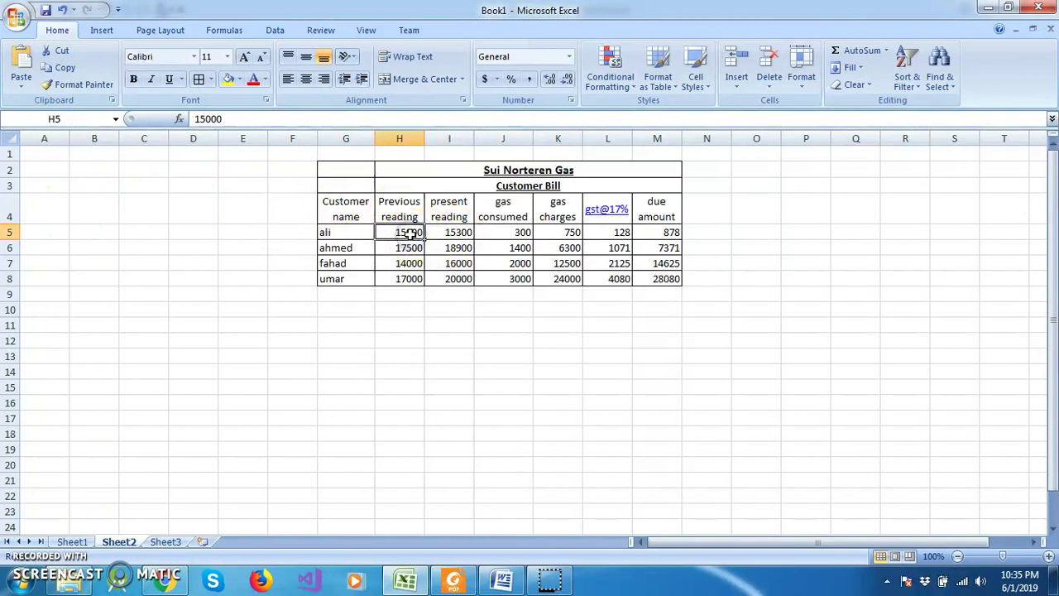
click(507, 233)
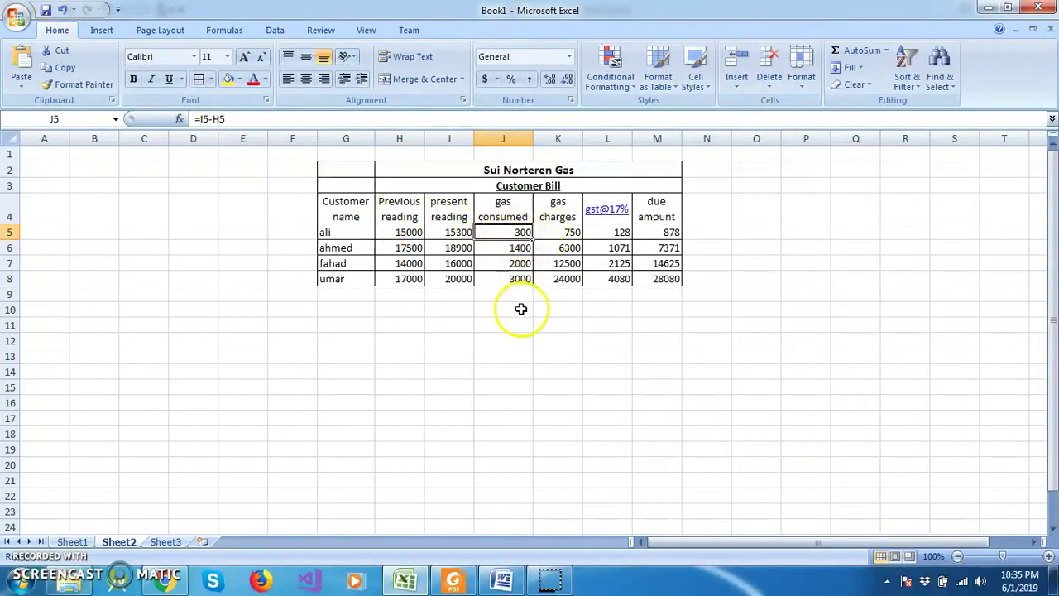
click(521, 248)
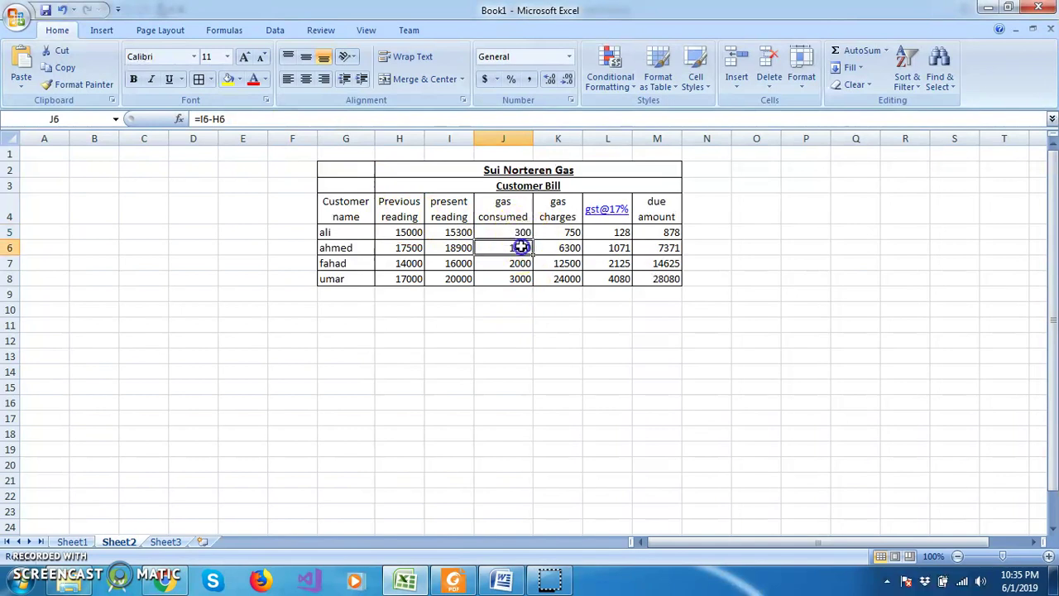
click(520, 263)
click(523, 279)
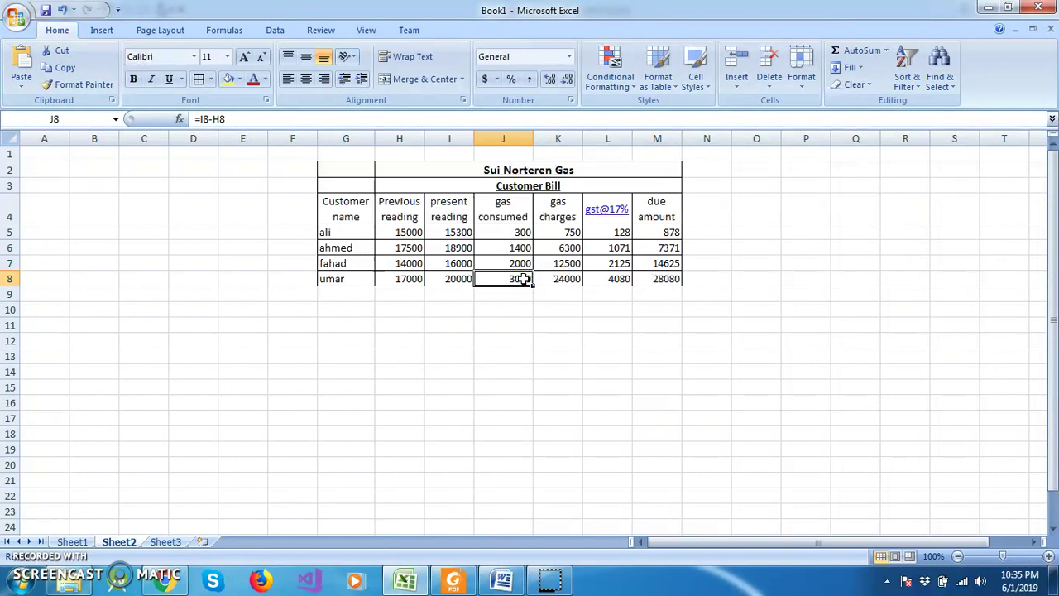
click(522, 232)
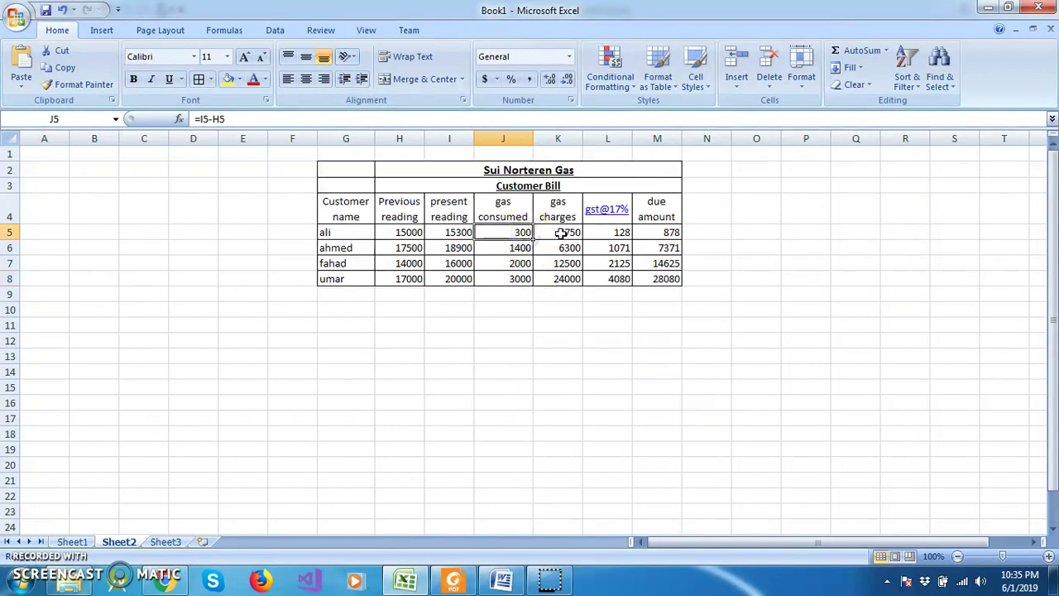
- Compare K5's nested IF gas charges formula with J5 and the assignment PDF
click(561, 234)
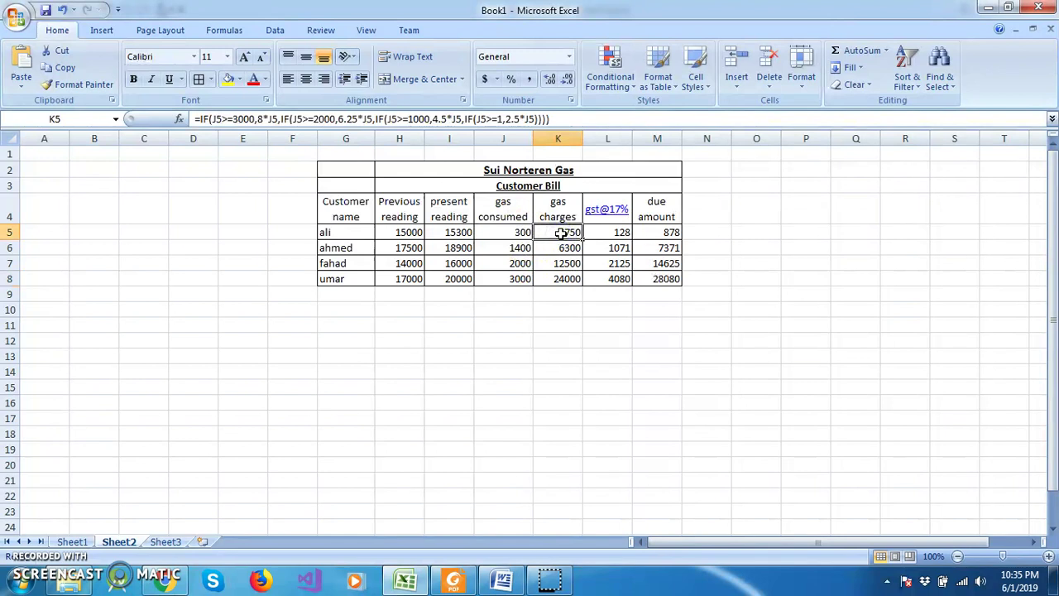
click(518, 233)
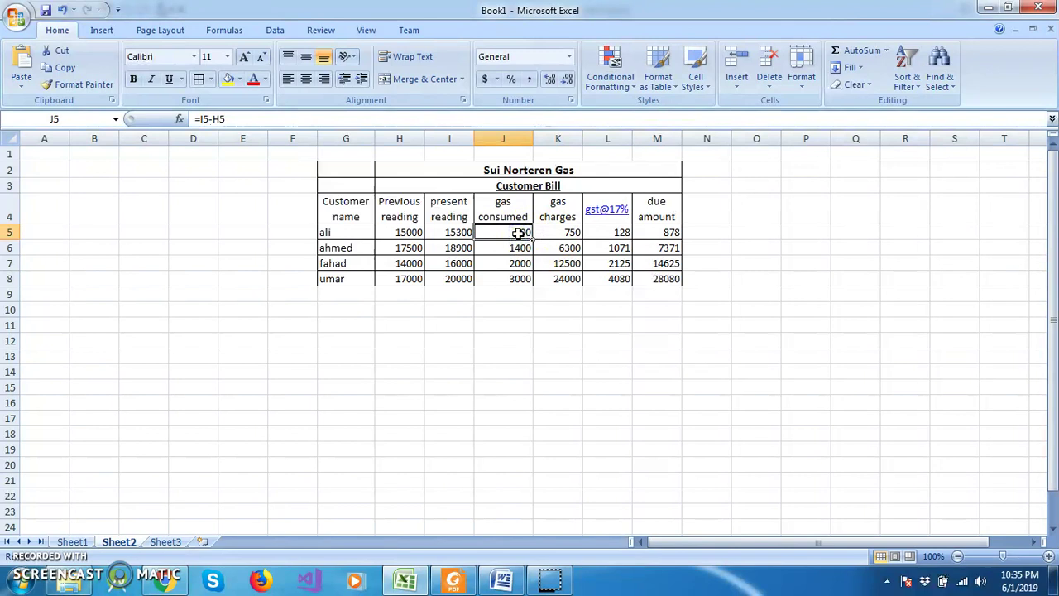
click(549, 233)
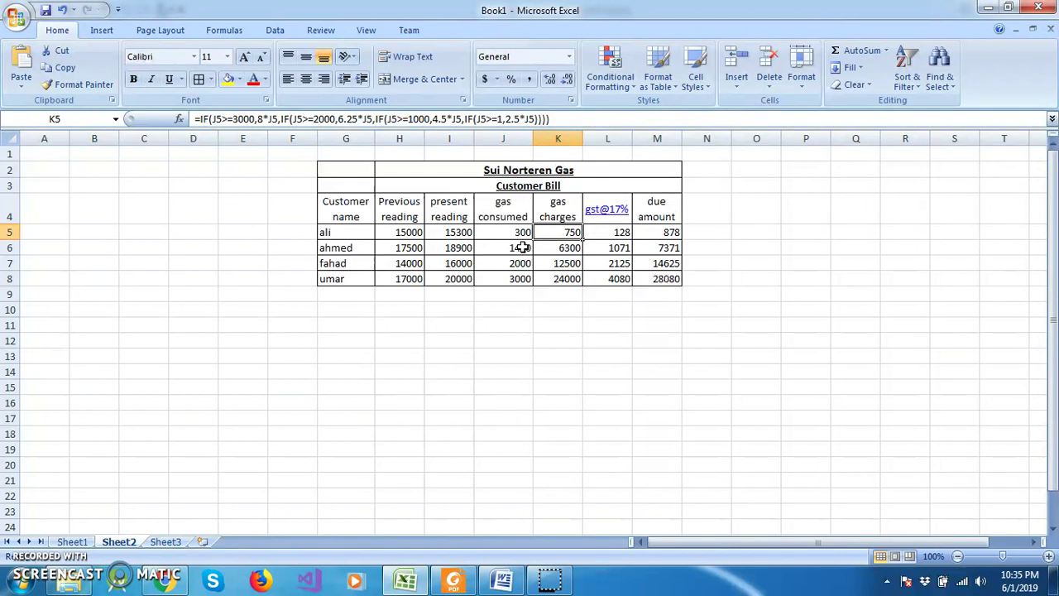
click(522, 247)
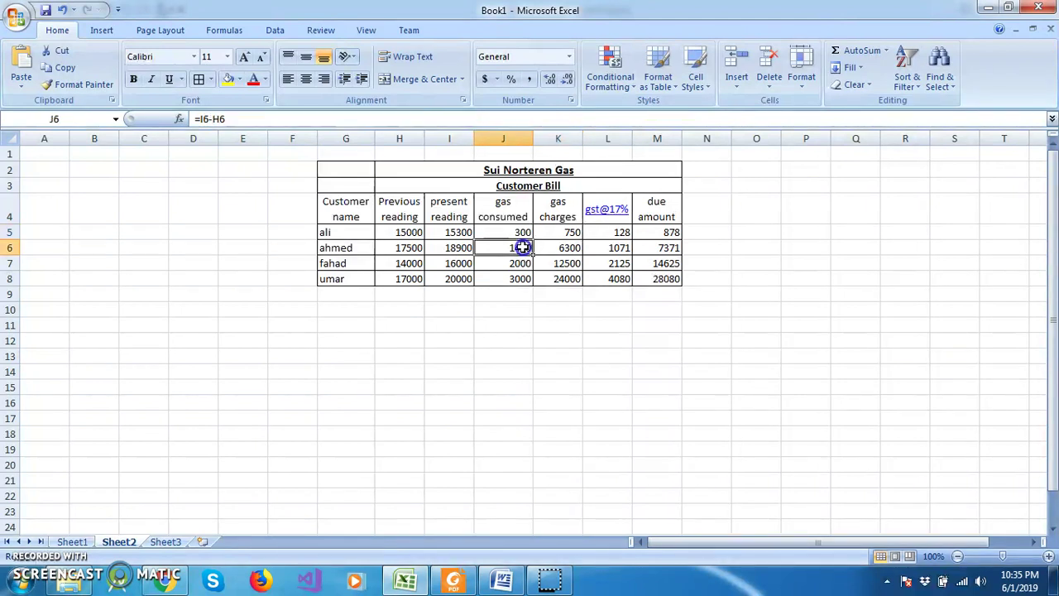
click(466, 581)
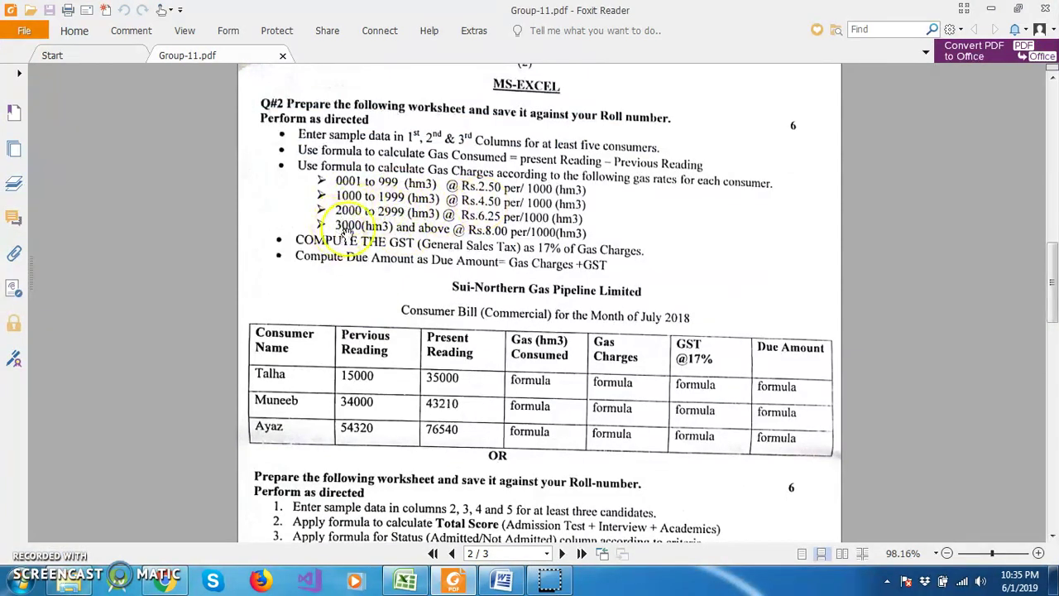
click(454, 581)
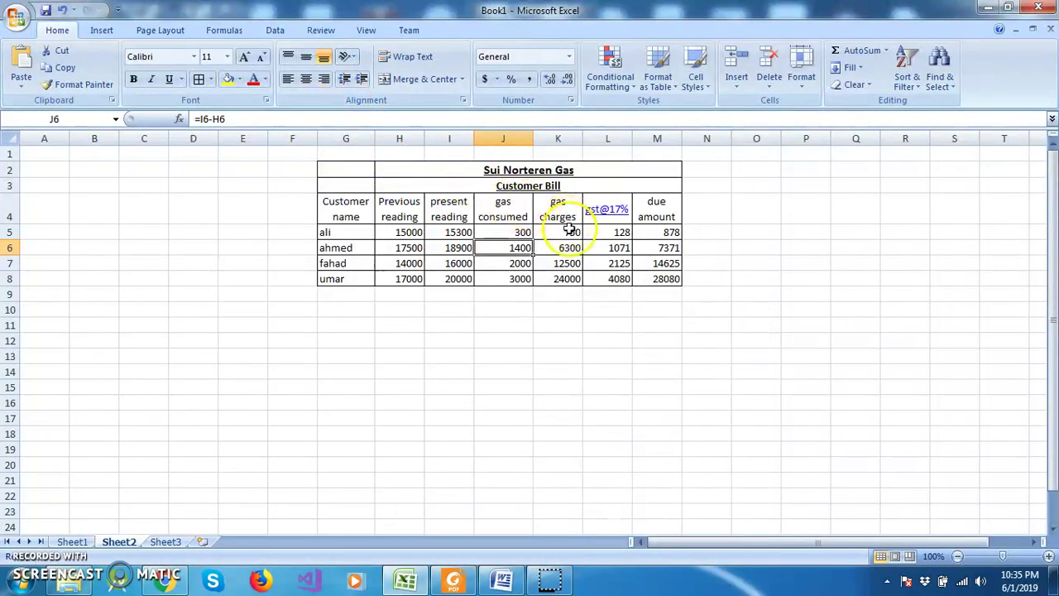
click(565, 232)
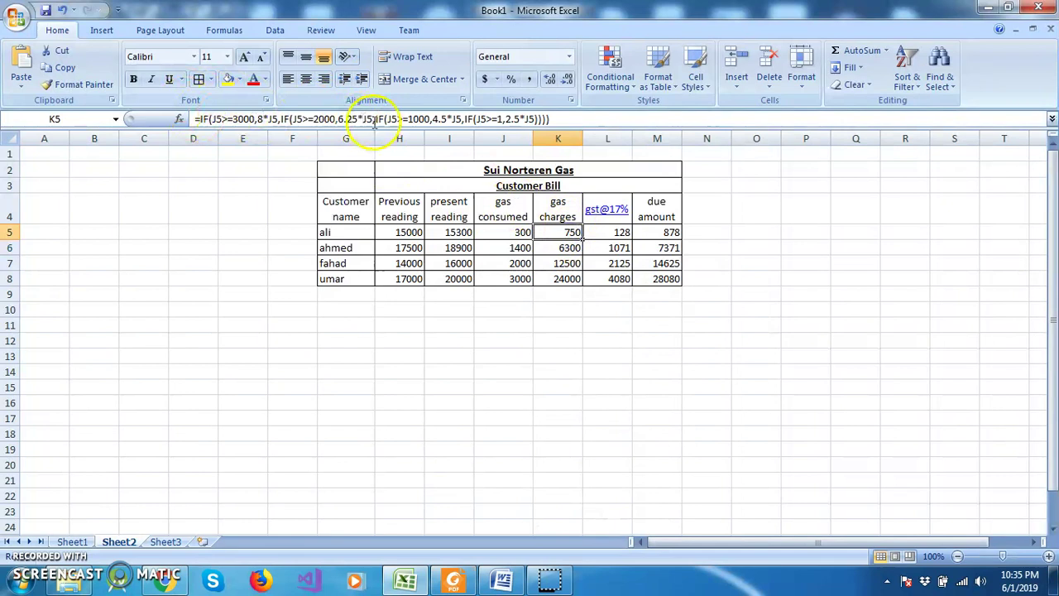
click(501, 579)
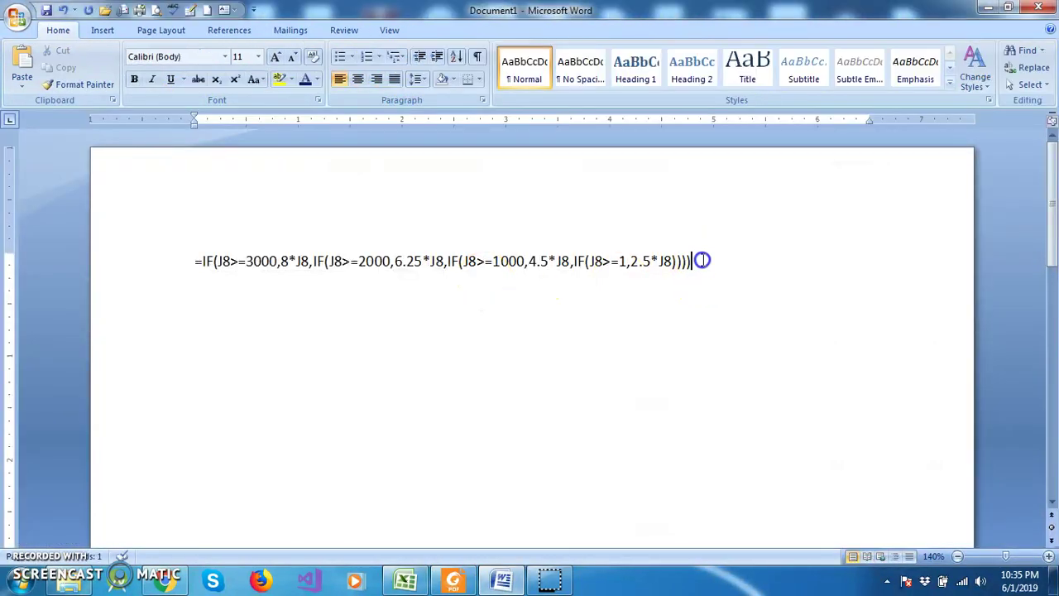
- Select the first IF condition after the equals sign in Word's J8 formula
click(202, 262)
key(shift+Right)
key(shift+Right)
key(shift+Right)
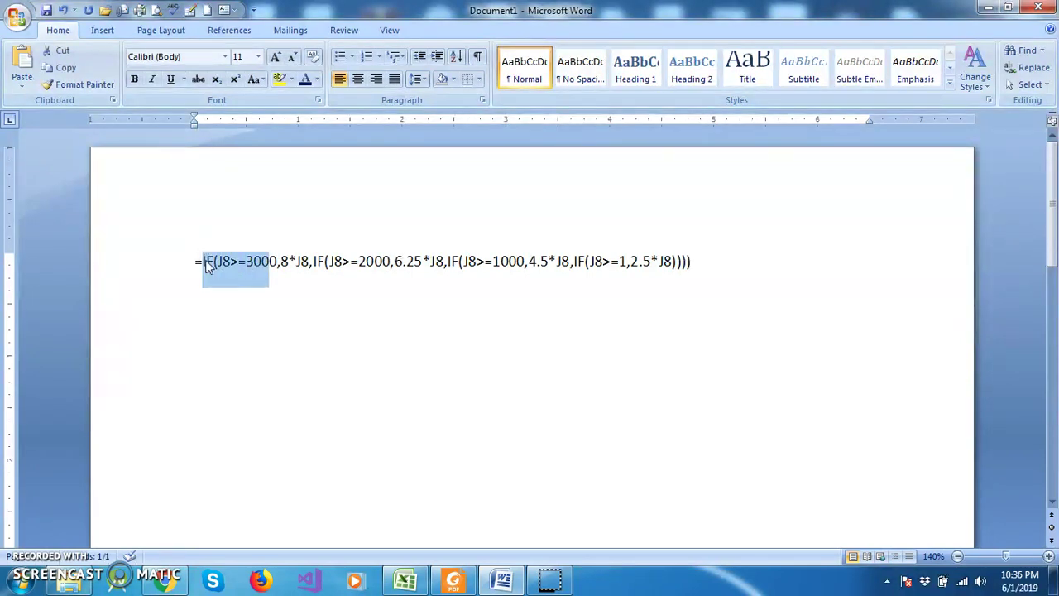
key(shift+Right)
key(shift+Right)
key(shift+Right)
key(shift+Right)
key(shift+Right)
key(shift+Right)
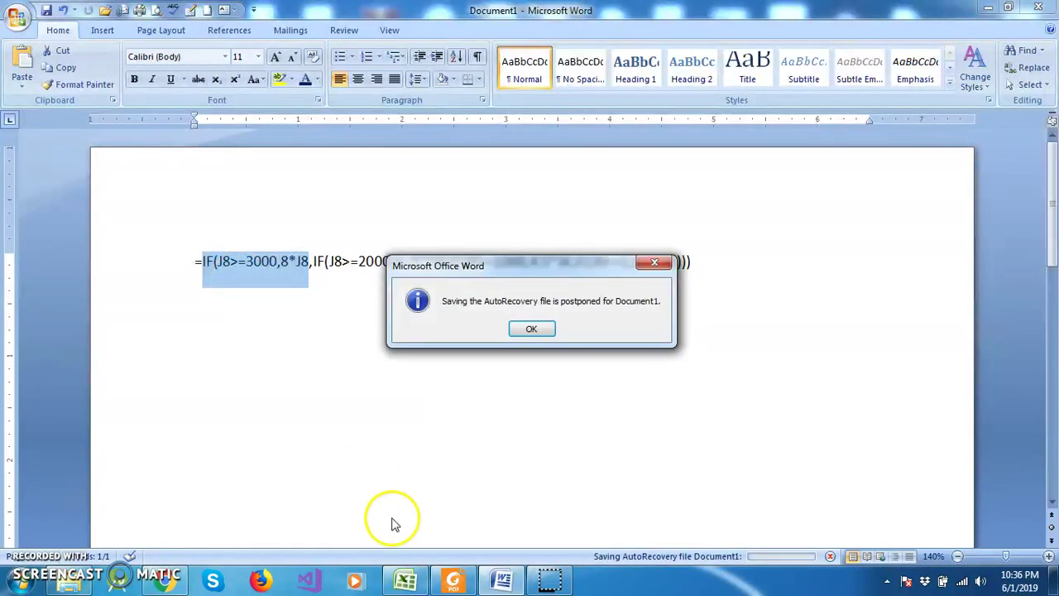
- Dismiss the AutoRecovery notice and bring the Excel gas bill workbook forward
mouse_move(407, 580)
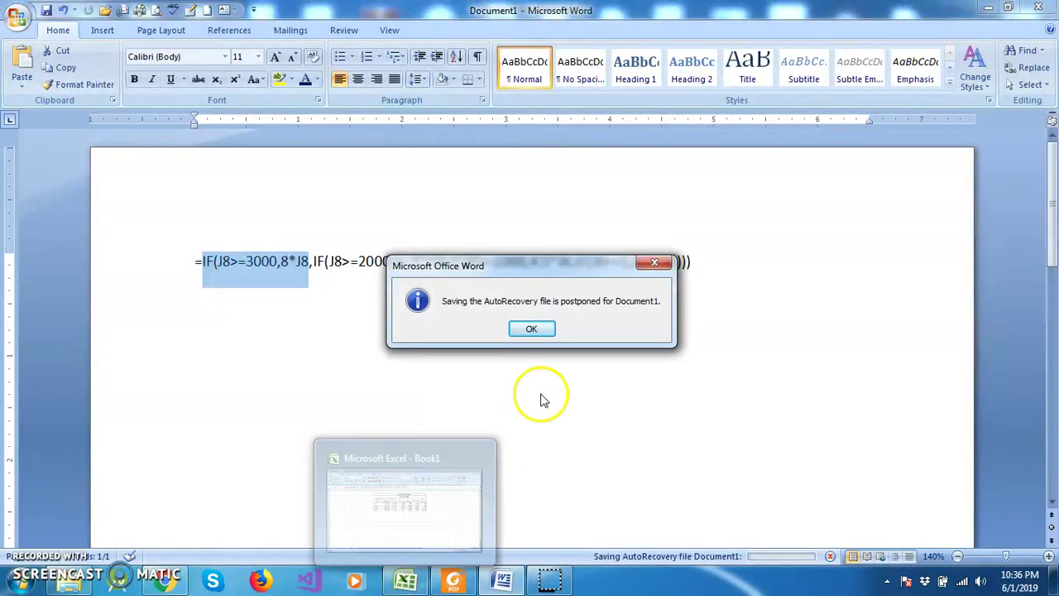
click(654, 262)
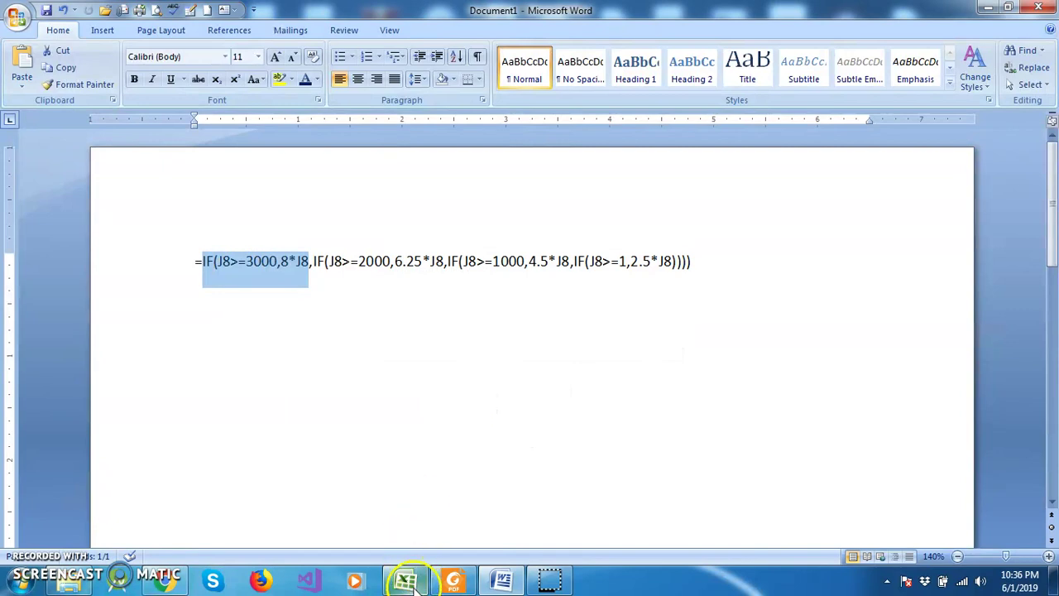
click(406, 579)
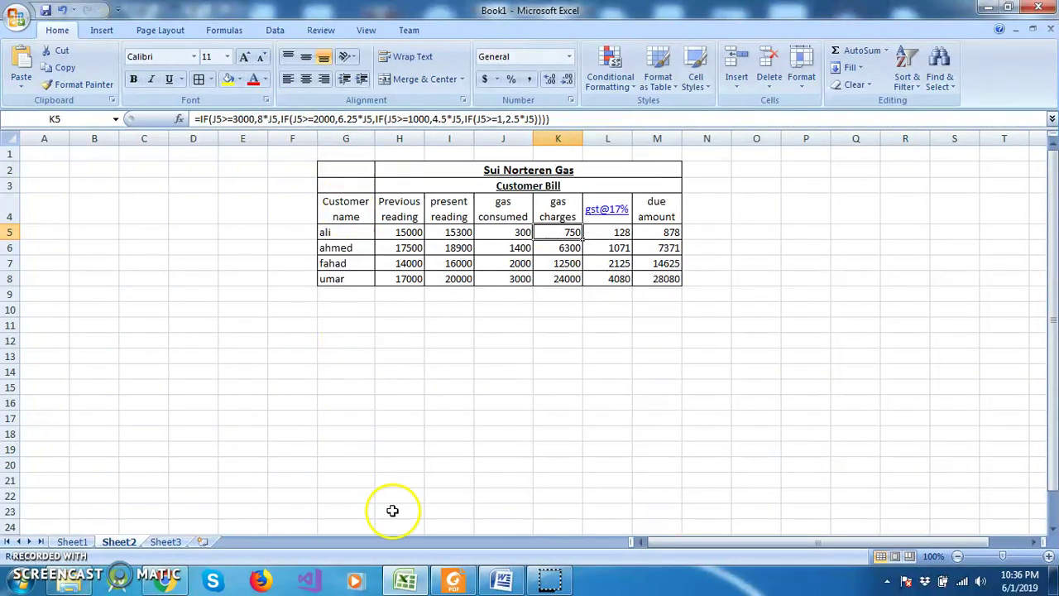
- View Group-11.pdf in Foxit Reader, then return to the Word formula document
click(453, 579)
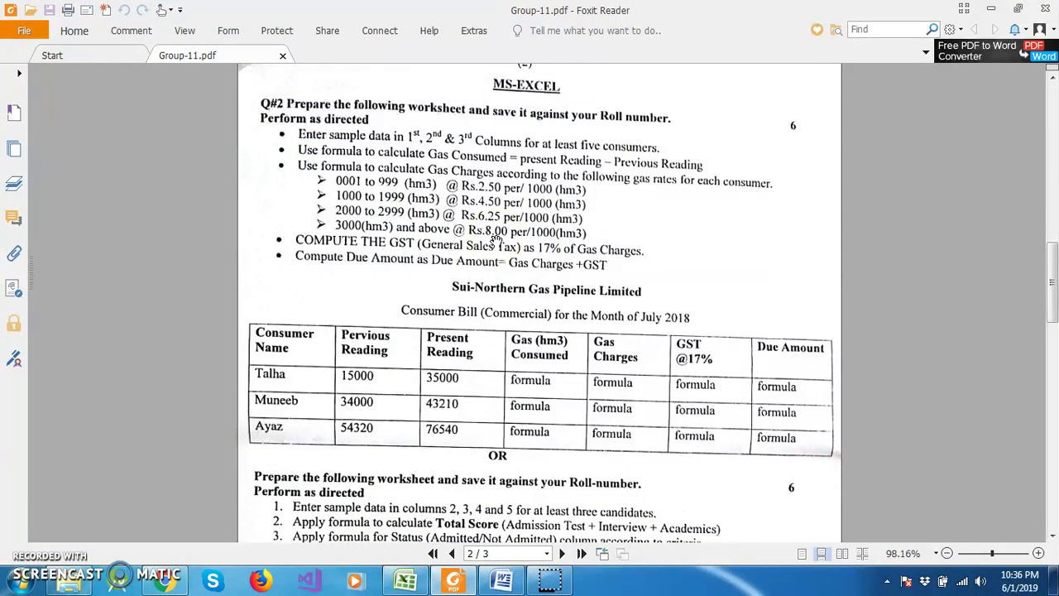
click(493, 582)
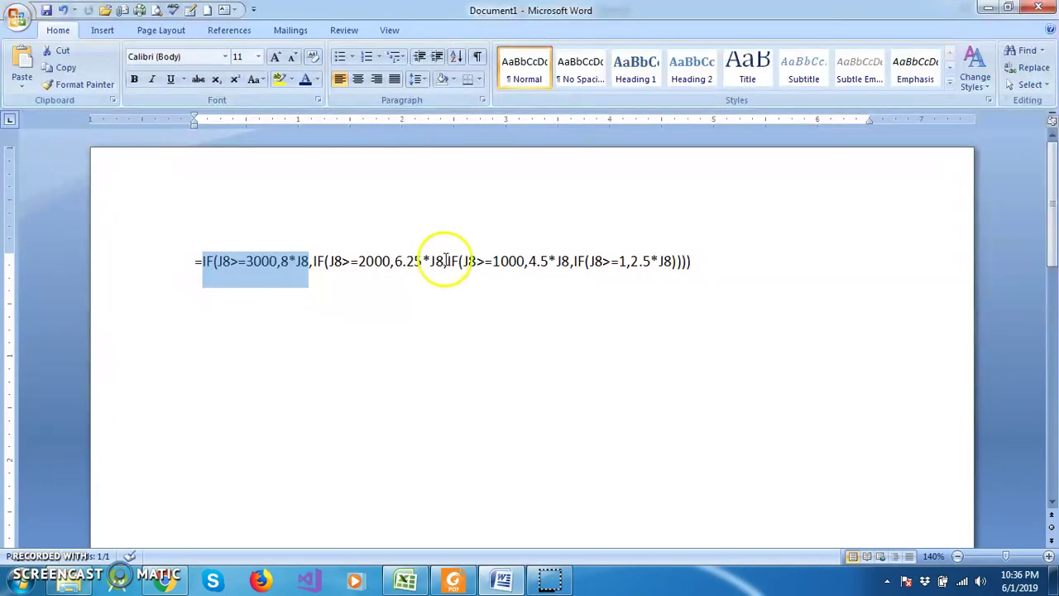
- Highlight the IF(J8>=1000 tier and the final 2.5* tier of the Word formula
drag(447, 261, 512, 265)
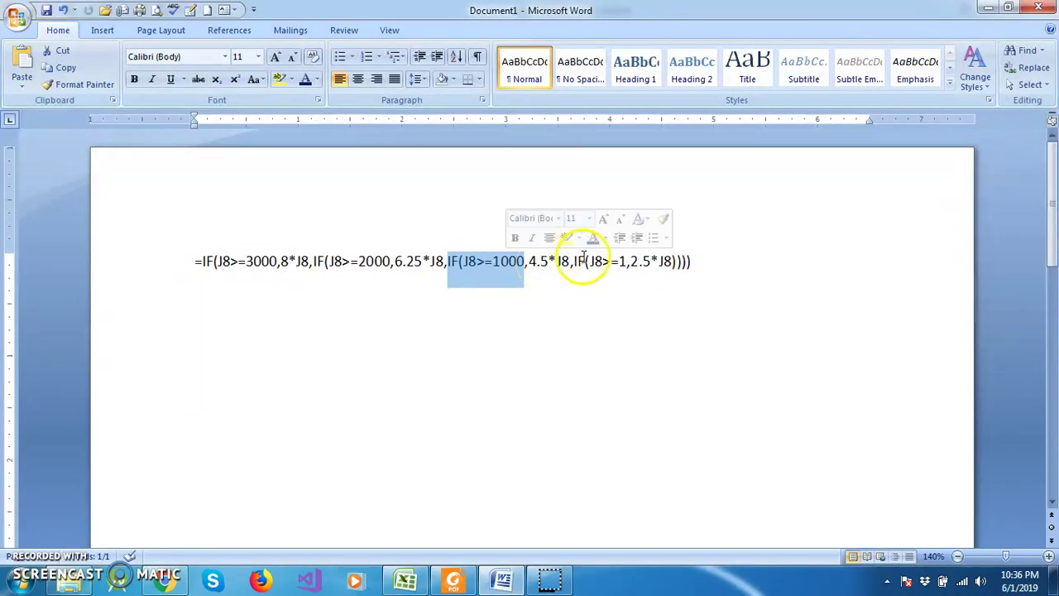
click(621, 262)
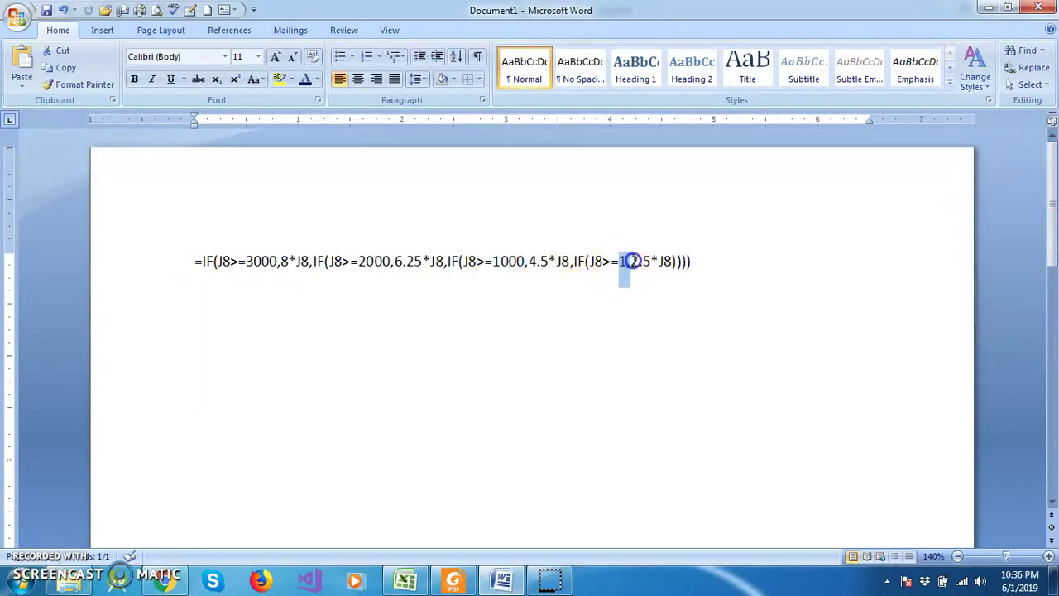
drag(648, 262, 654, 261)
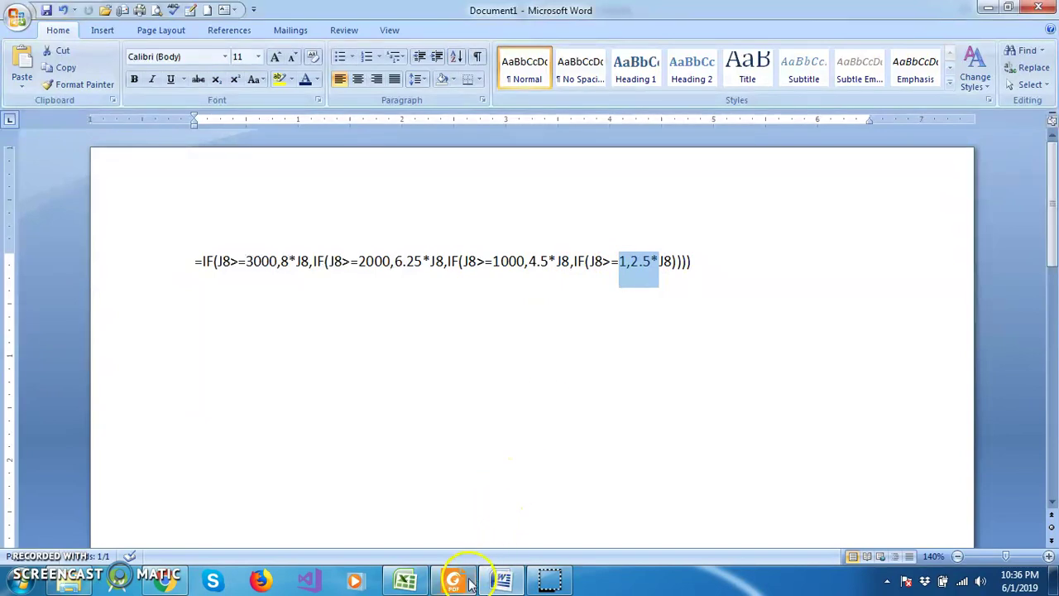
click(458, 581)
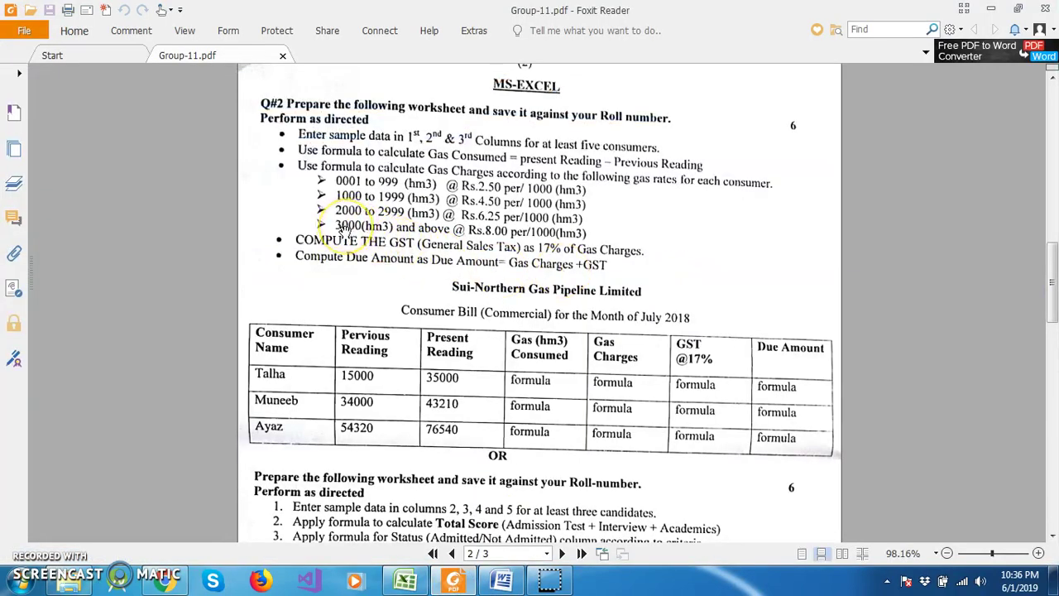
- Highlight the gas rate tier list in Group-11.pdf
drag(358, 230, 506, 242)
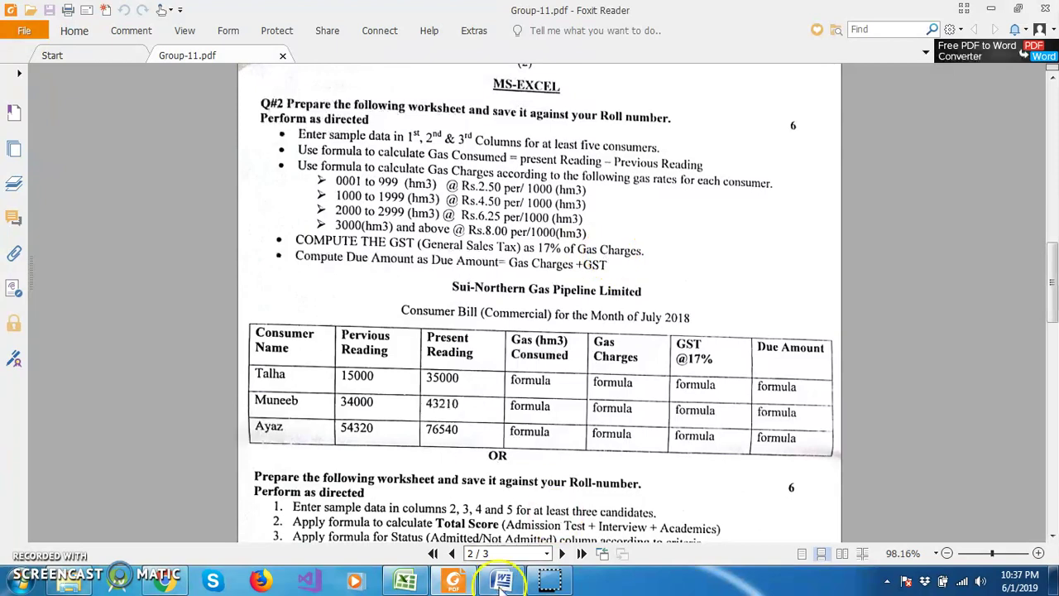
click(418, 583)
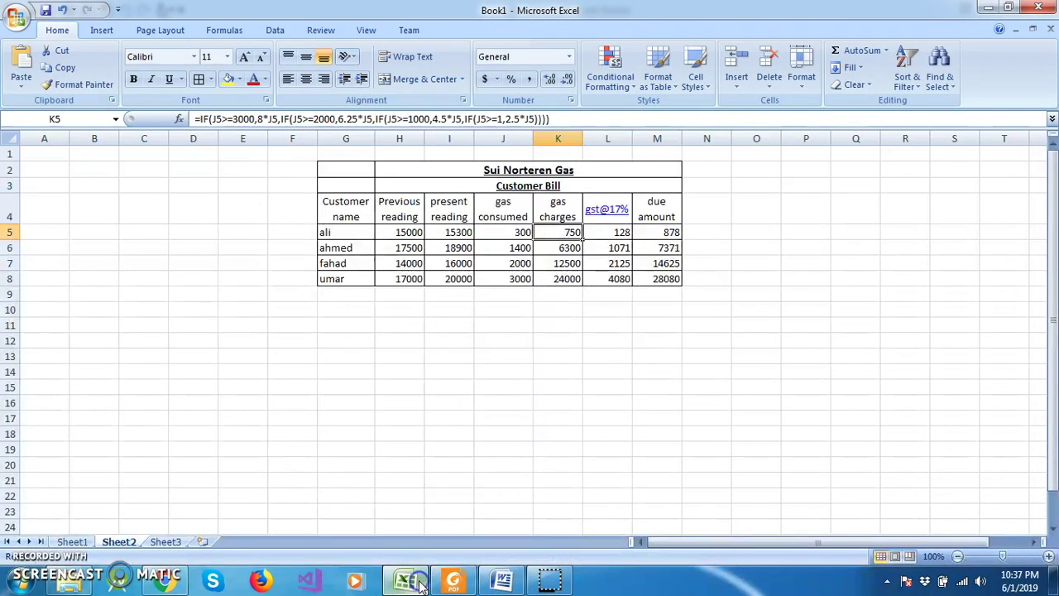
click(610, 232)
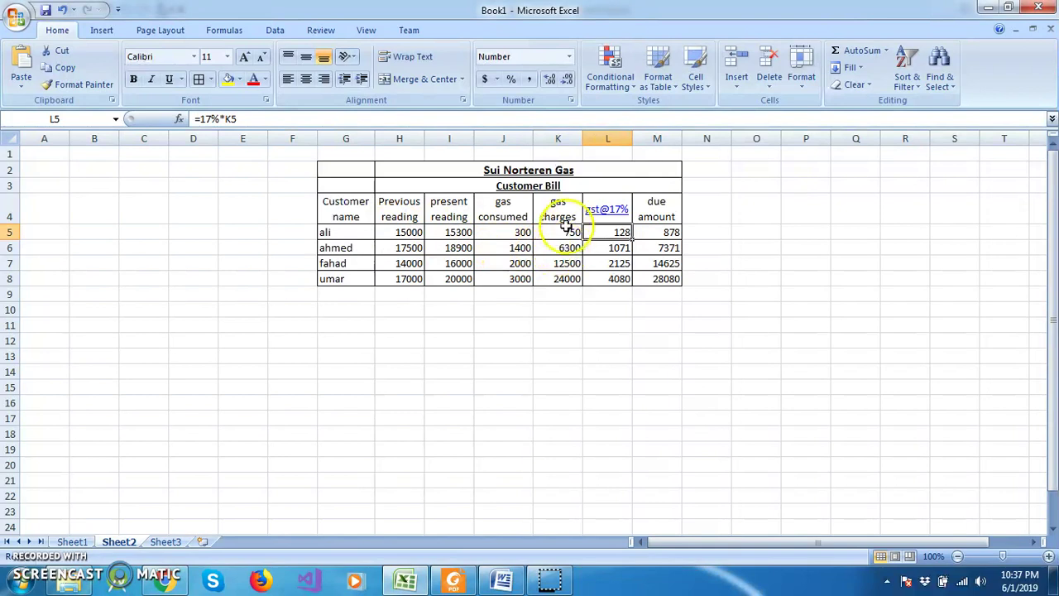
click(567, 227)
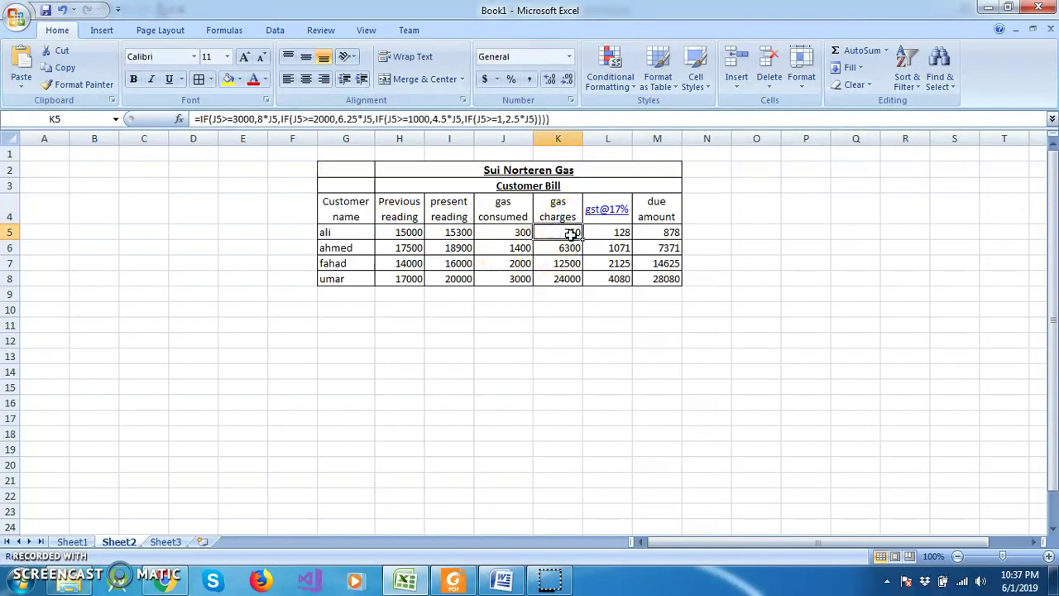
click(605, 233)
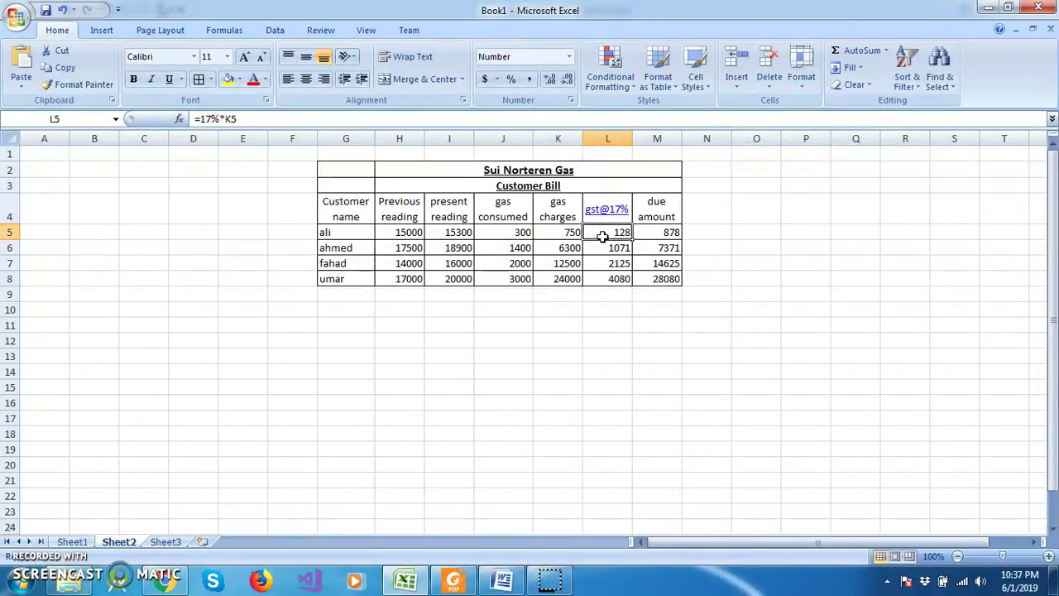
click(672, 232)
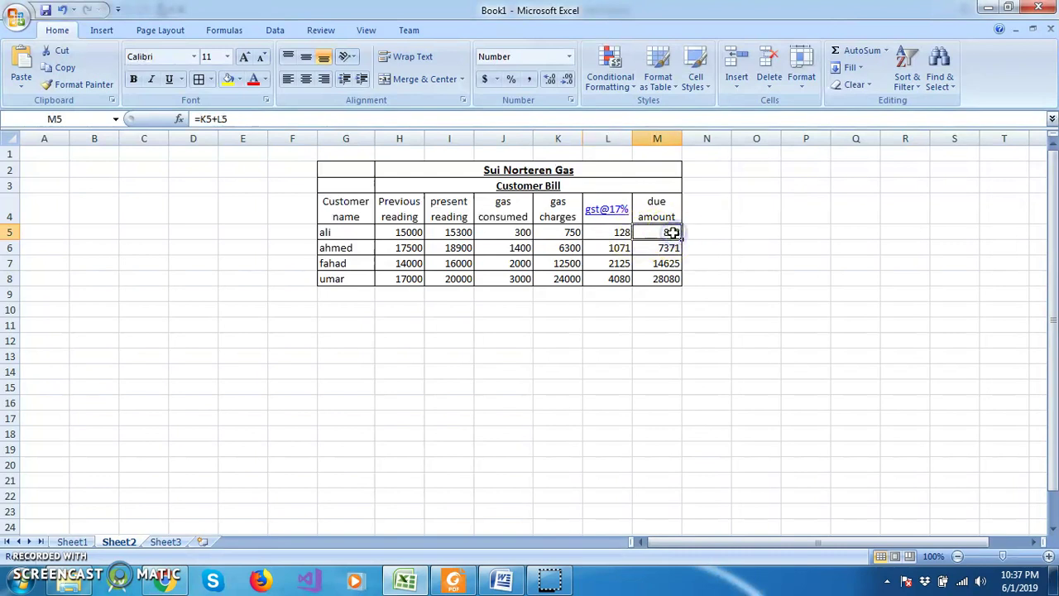
click(452, 582)
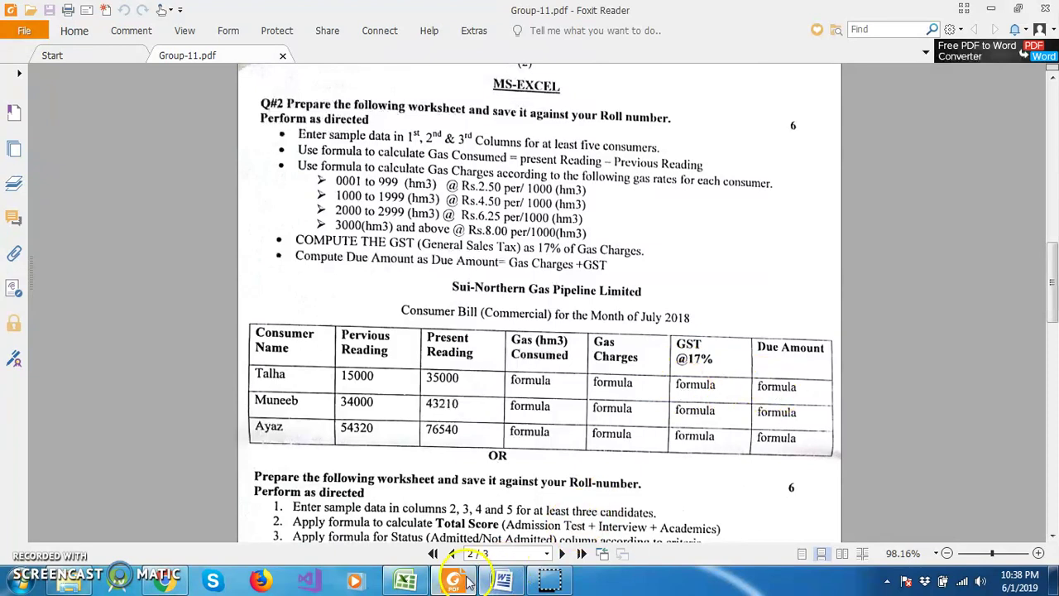
click(406, 580)
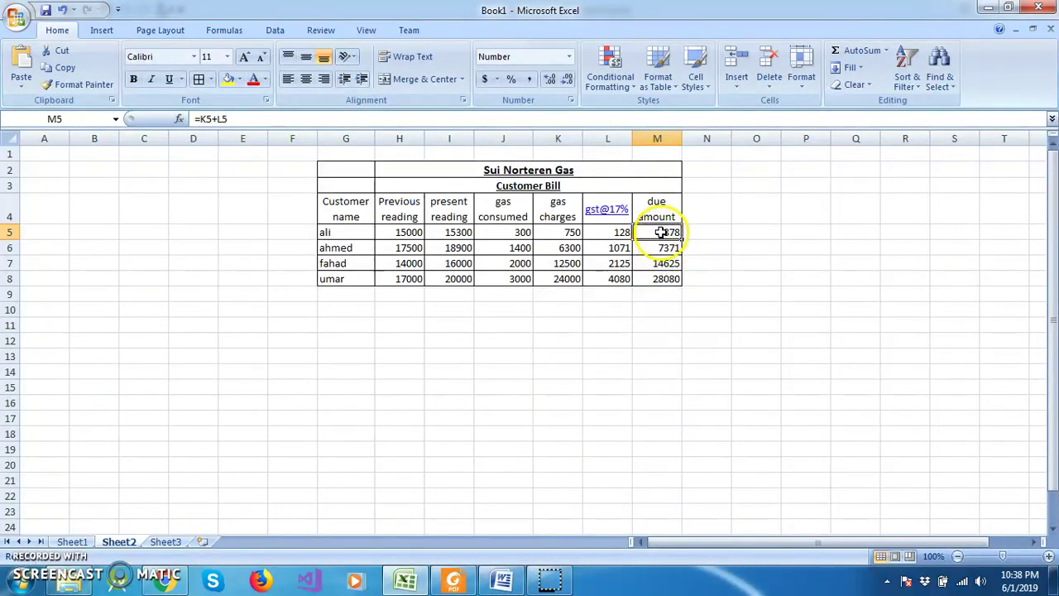